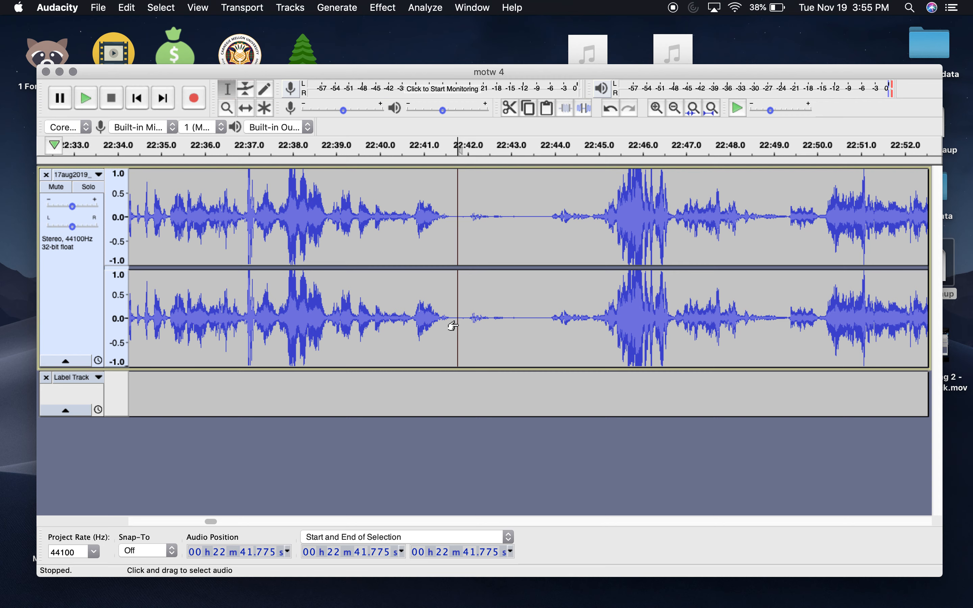
Delete the quiet stretch from about 22:41.775 to 22:43.505 in the stereo track and play back the join.
left_click_drag(459, 318, 530, 321)
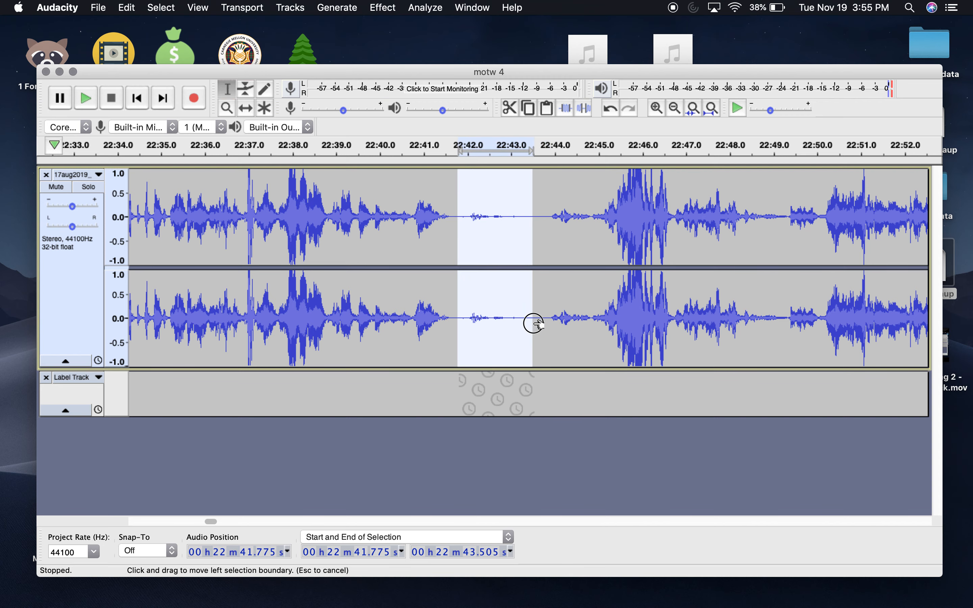
key("Delete")
left_click(425, 321)
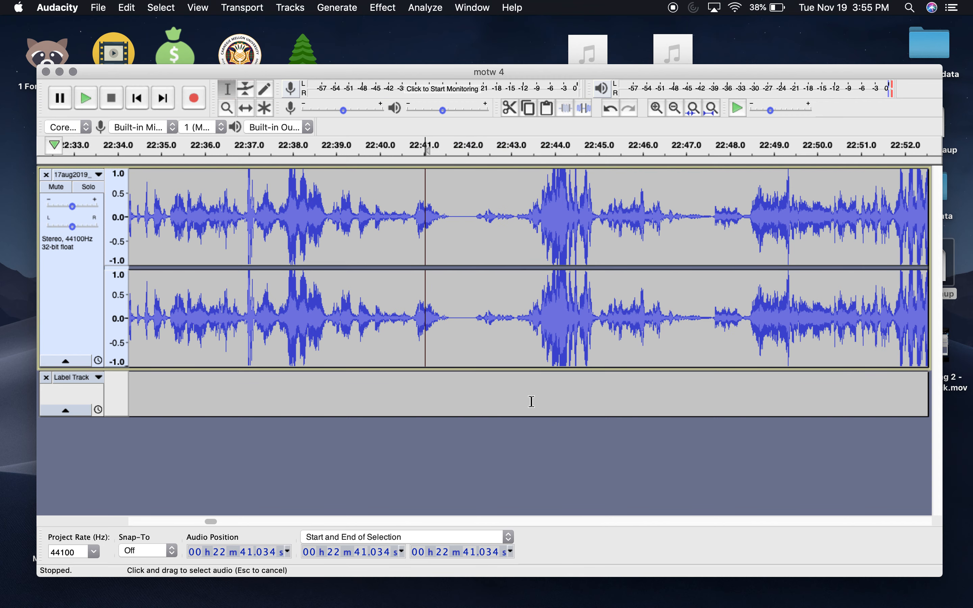
key("space")
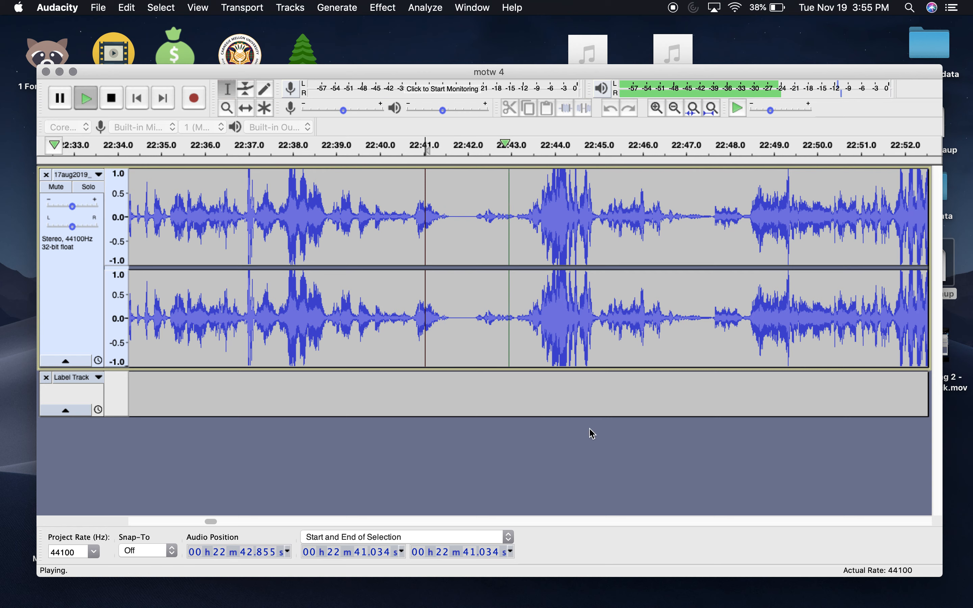
key("space")
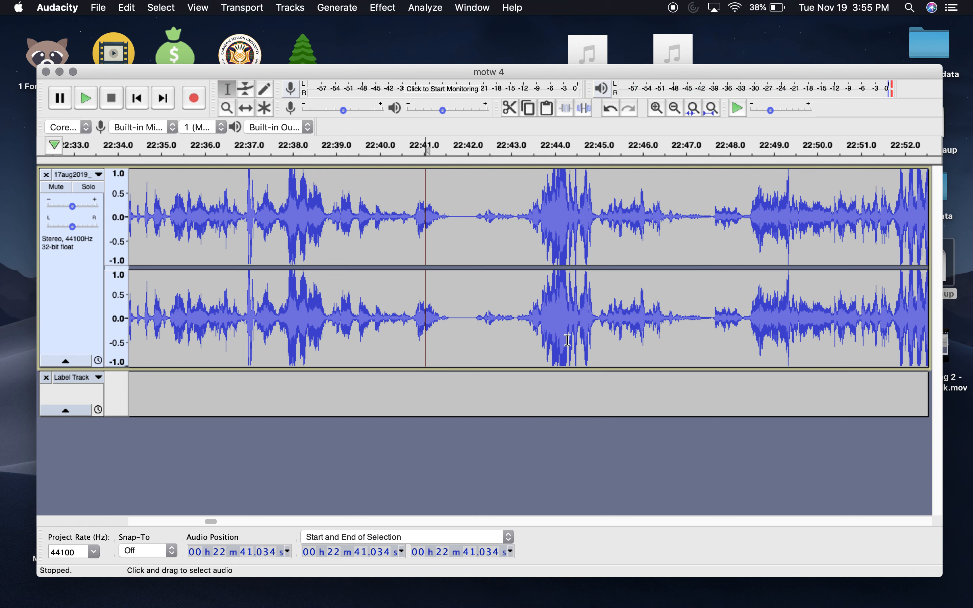
left_click_drag(552, 293, 572, 283)
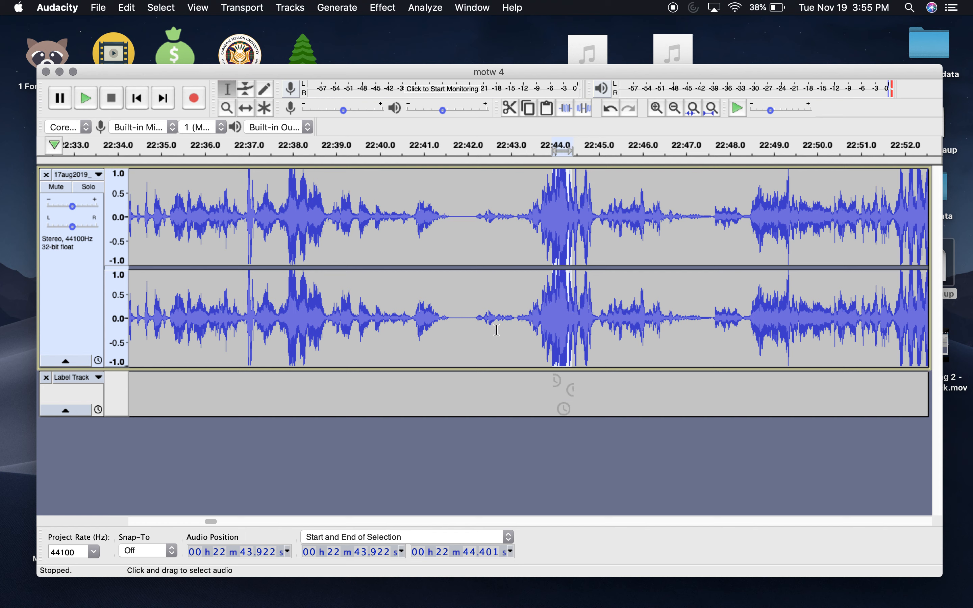
left_click(455, 318)
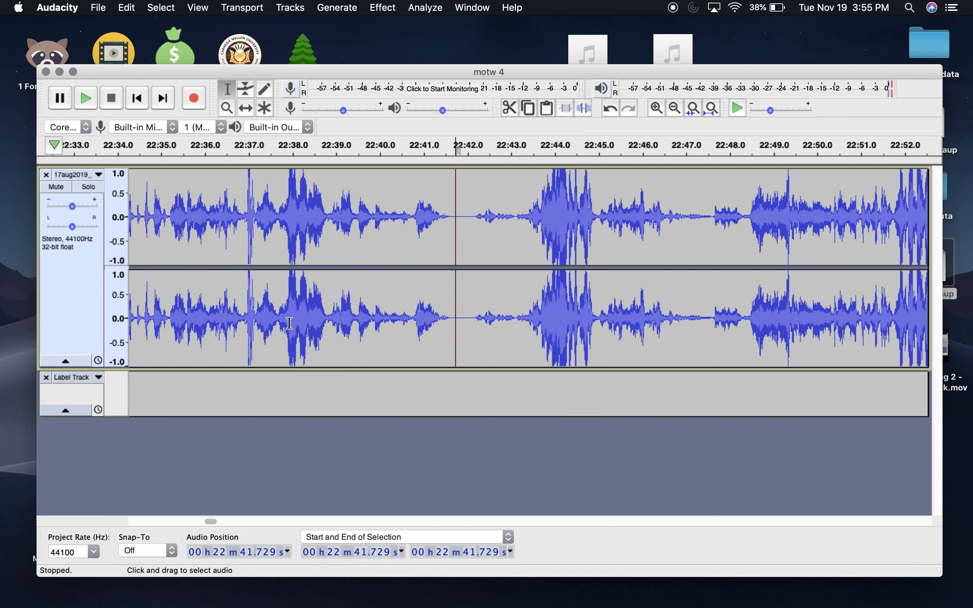
left_click(278, 324)
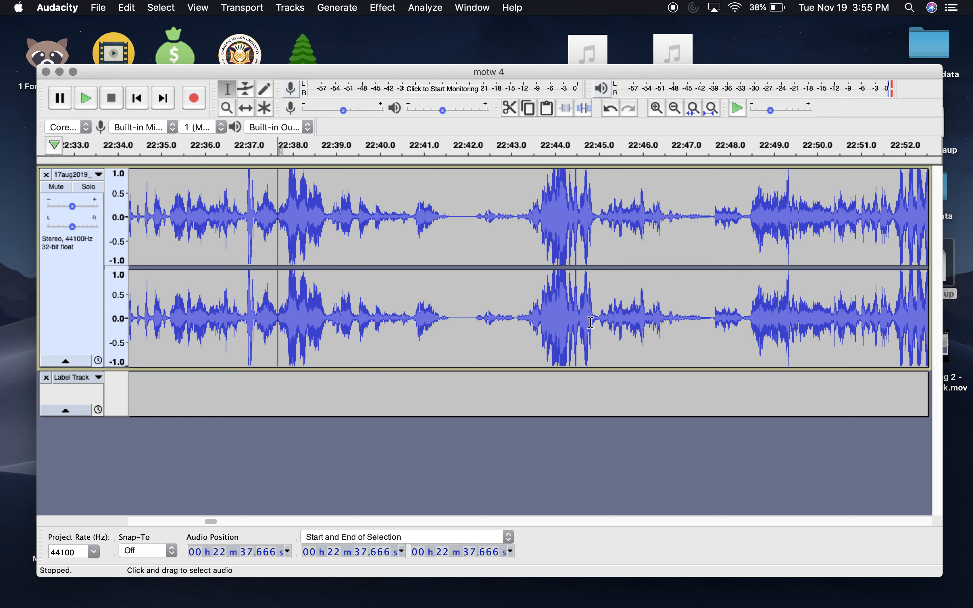
left_click(465, 322)
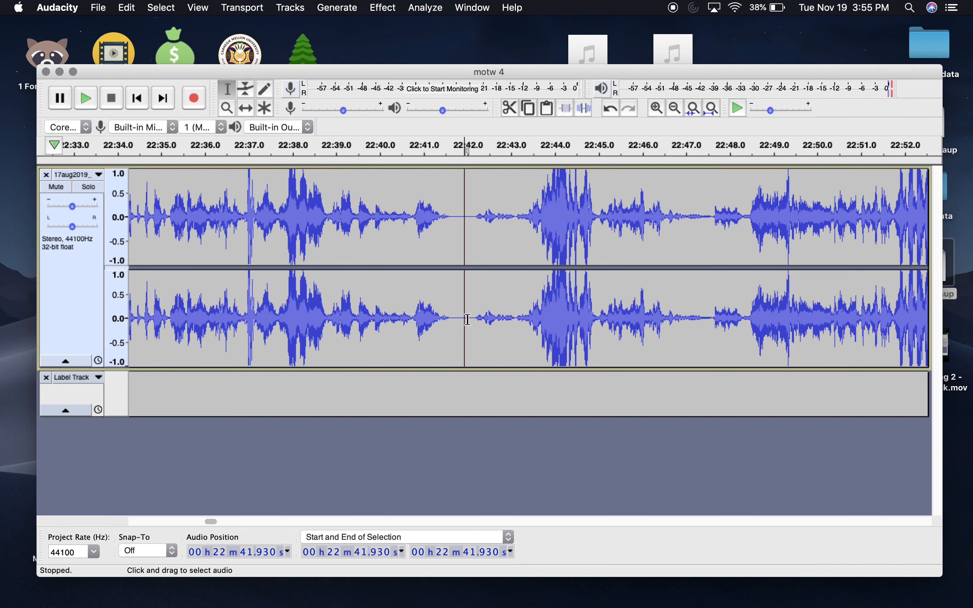
scroll(478, 321, "right", 5)
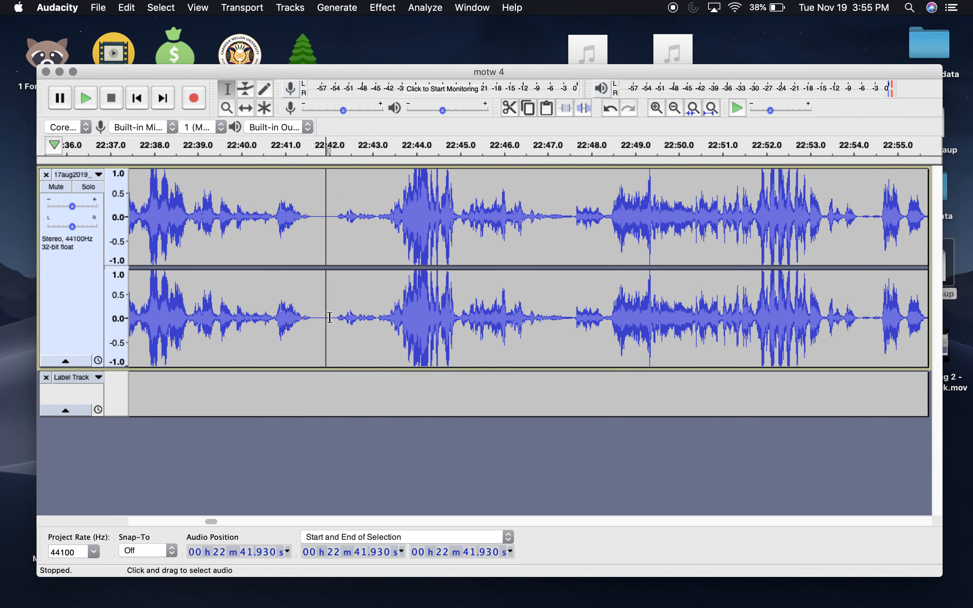
left_click_drag(405, 299, 440, 299)
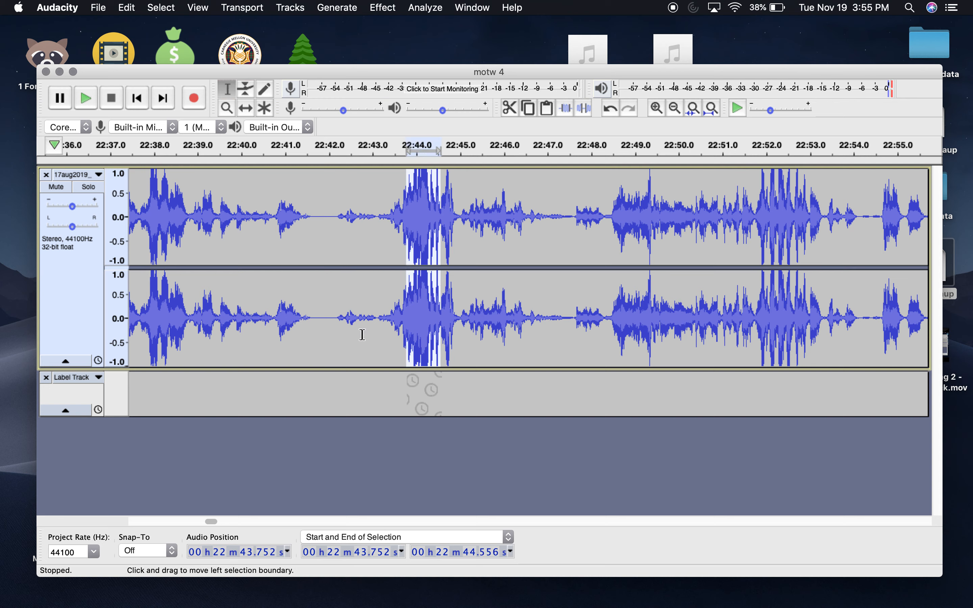
left_click(326, 317)
left_click_drag(241, 318, 206, 322)
double_click(220, 321)
left_click_drag(397, 318, 442, 317)
left_click(376, 318)
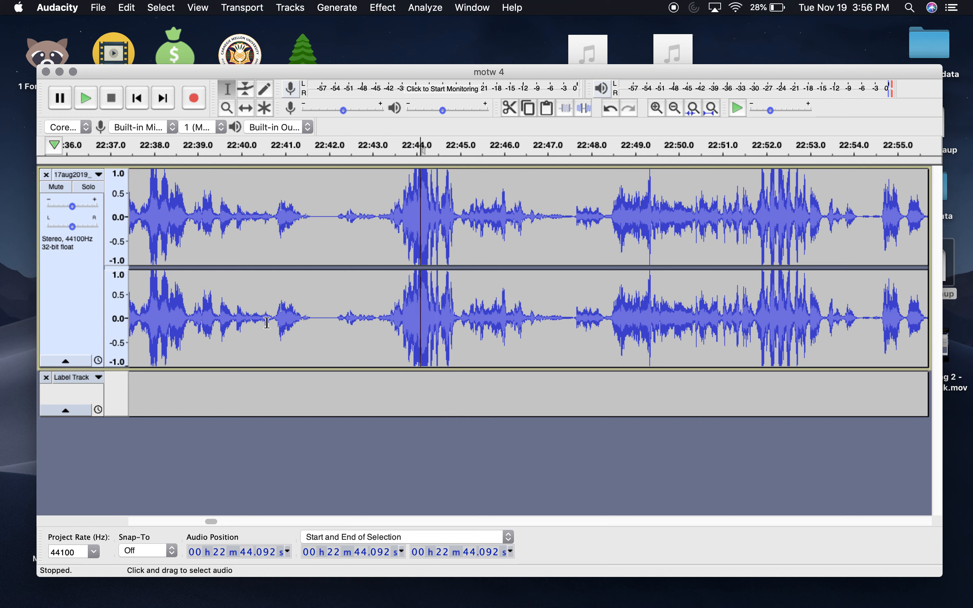
left_click_drag(266, 322, 212, 321)
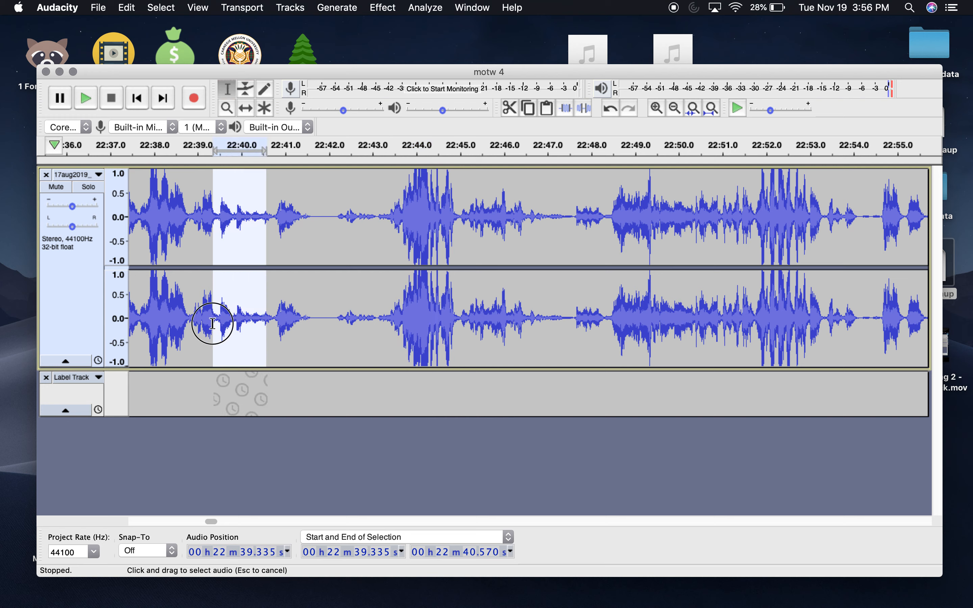
left_click(307, 326)
Try cutting out the loud burst from about 22:43.629 to 22:44.973, listen to the join, and undo the deletion.
left_click_drag(401, 311, 458, 306)
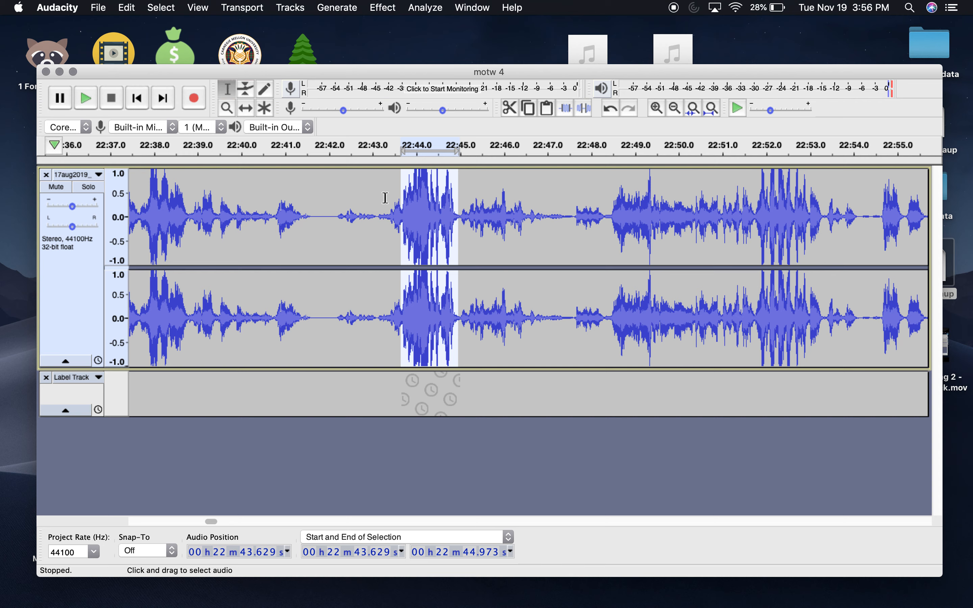
key("Delete")
left_click(360, 318)
key("space")
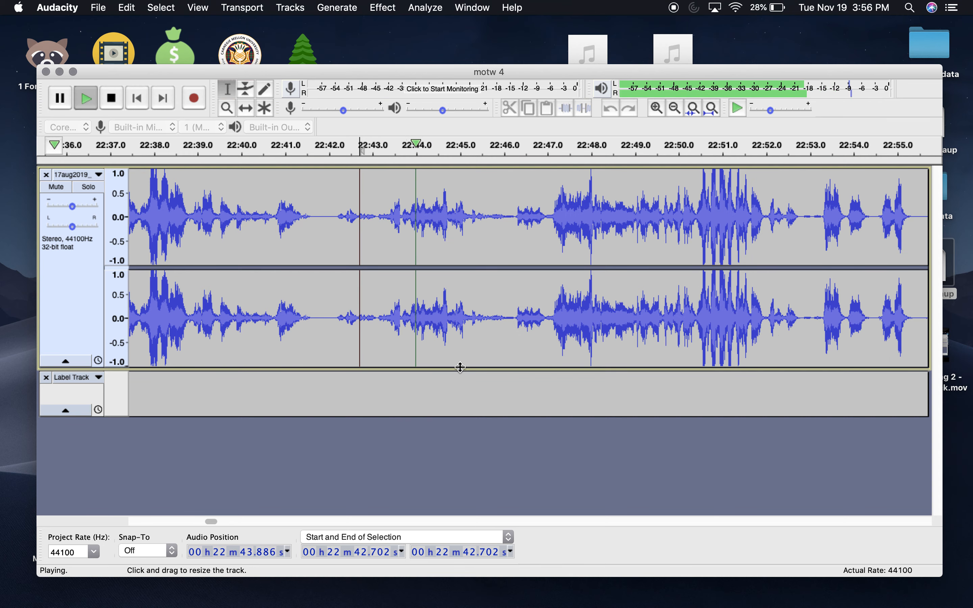
key("space")
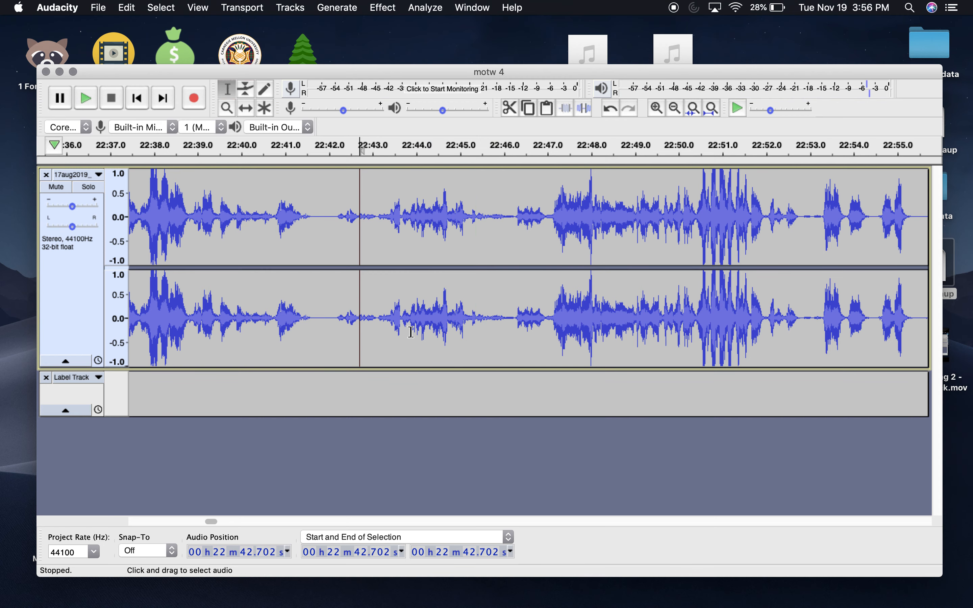
key("super+z")
Select the loud burst in the stereo track from about 22:43.660 to 22:44.911.
left_click(388, 334)
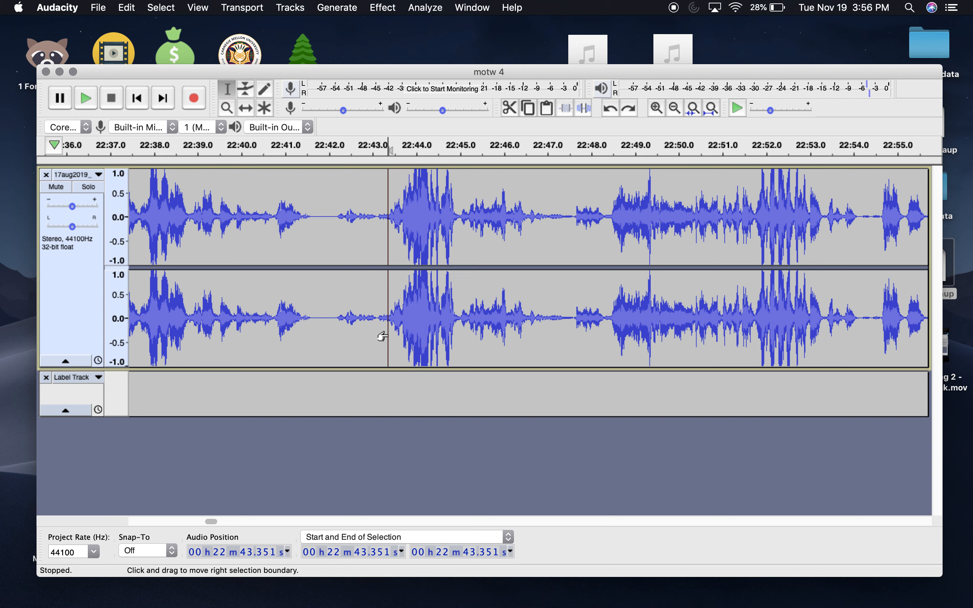
left_click_drag(396, 318, 476, 338)
left_click_drag(402, 332, 457, 332)
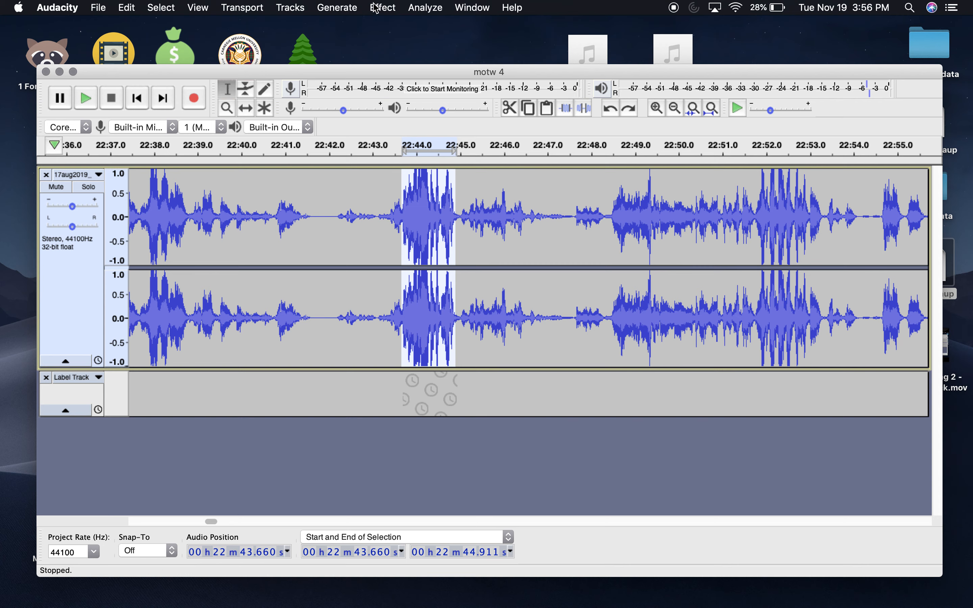
left_click(382, 8)
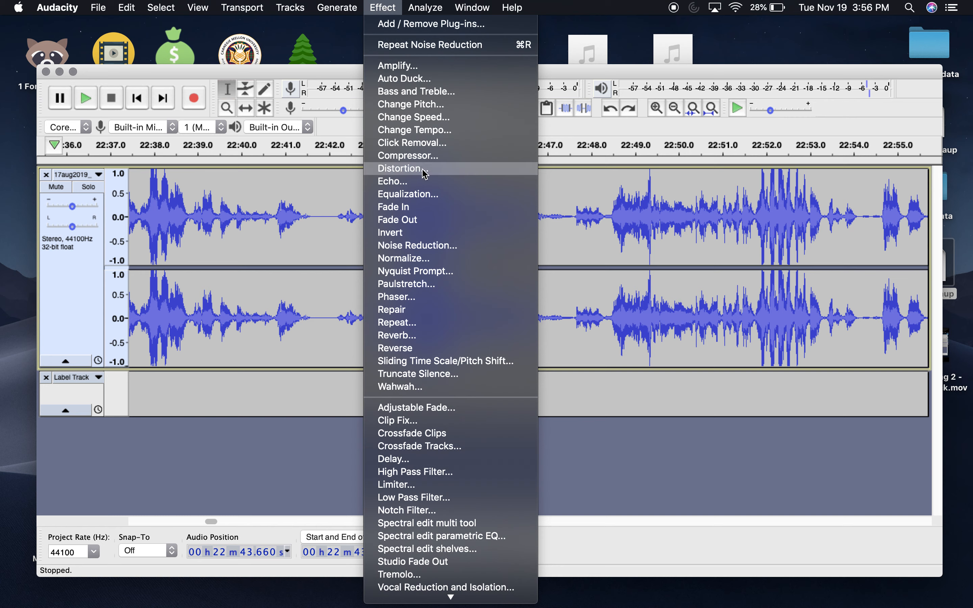
left_click(419, 246)
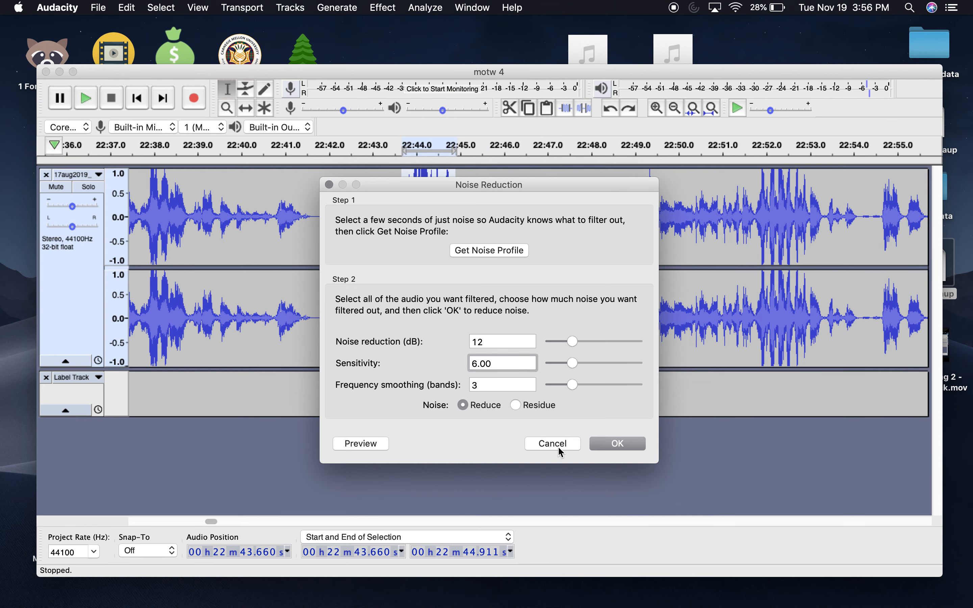
left_click(558, 447)
Flatten the Equalization curve to 0 dB and apply it to the selected burst.
left_click(376, 6)
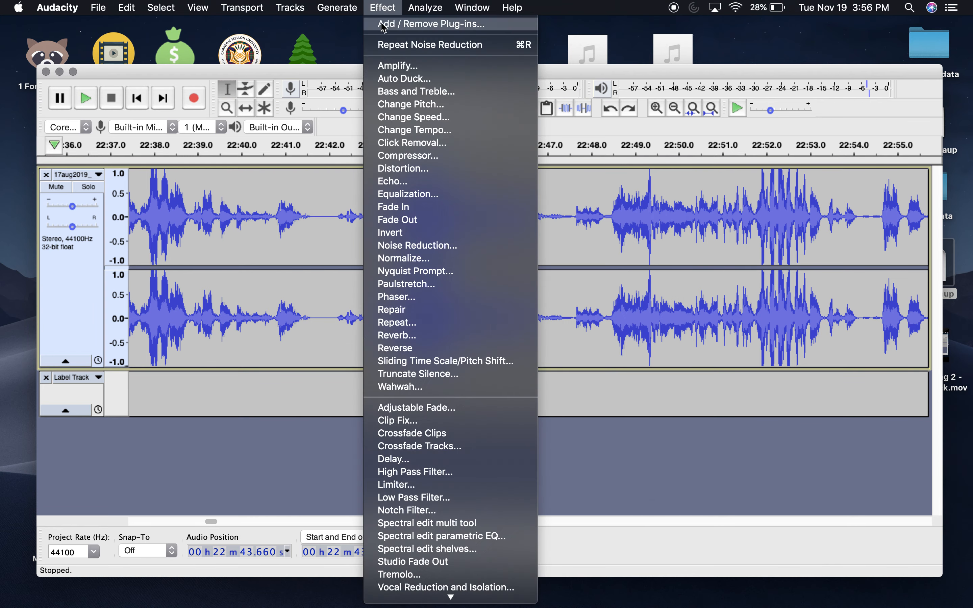
left_click(407, 193)
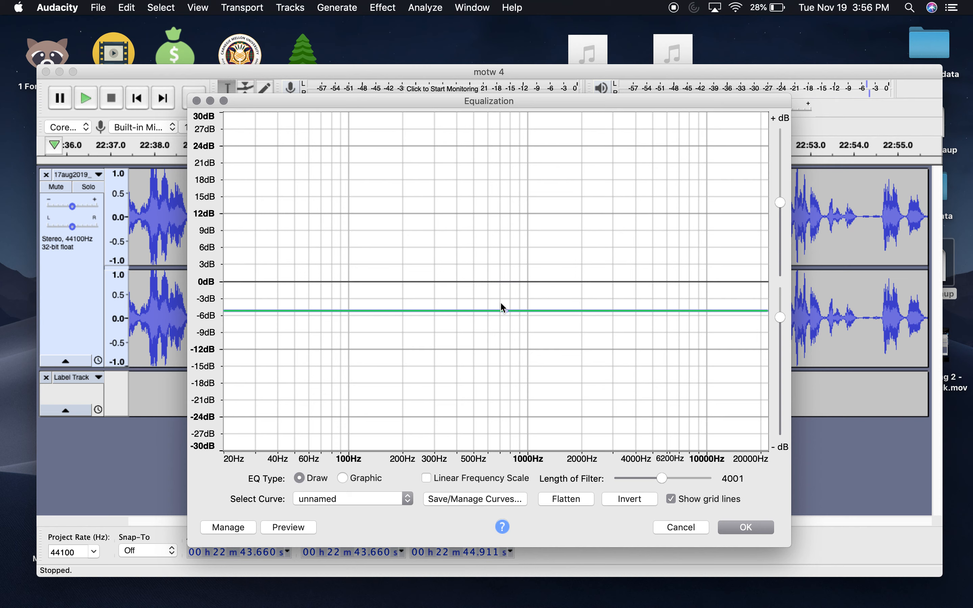
left_click_drag(506, 310, 565, 327)
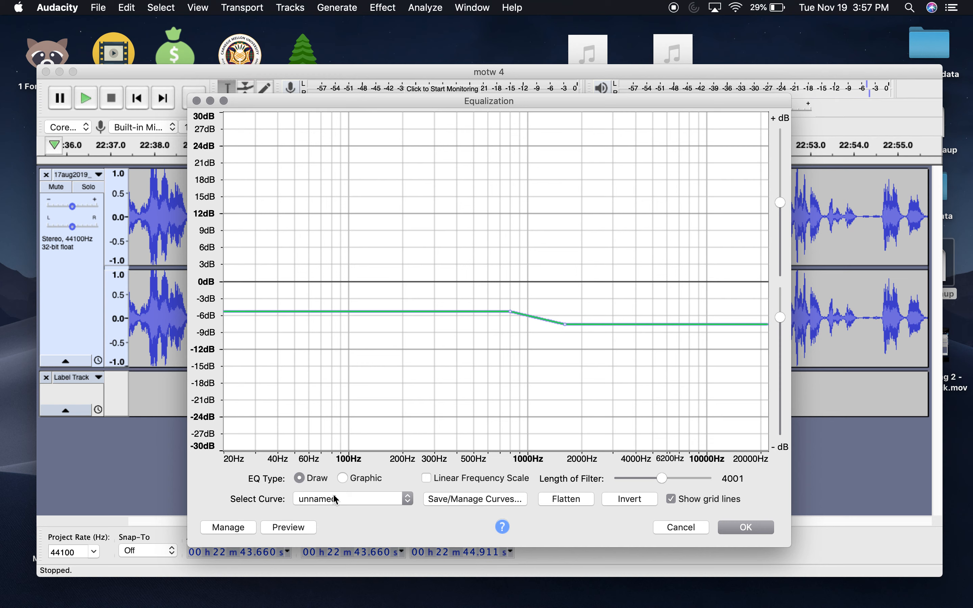
left_click(566, 498)
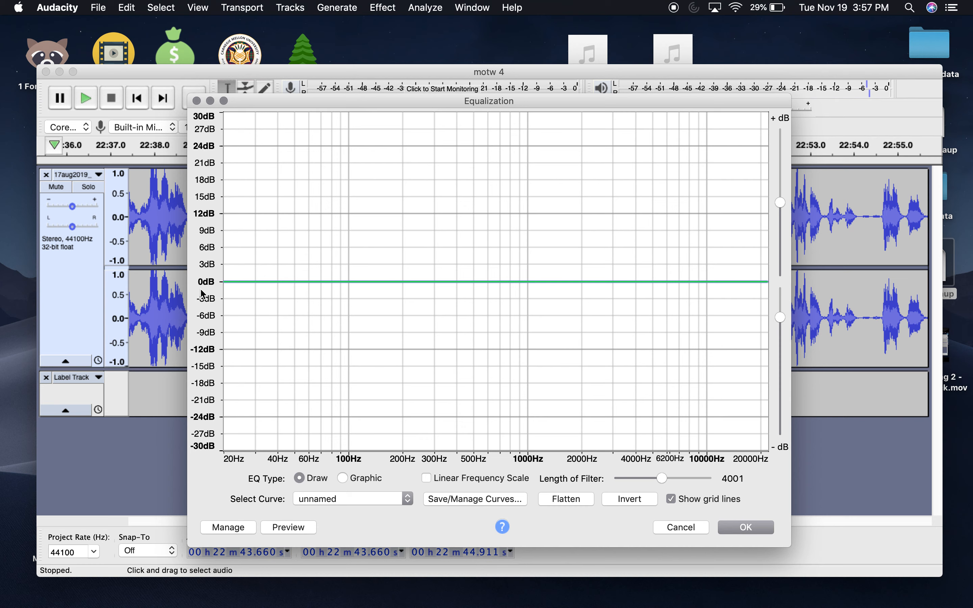
left_click_drag(484, 283, 484, 283)
left_click(568, 497)
left_click(746, 528)
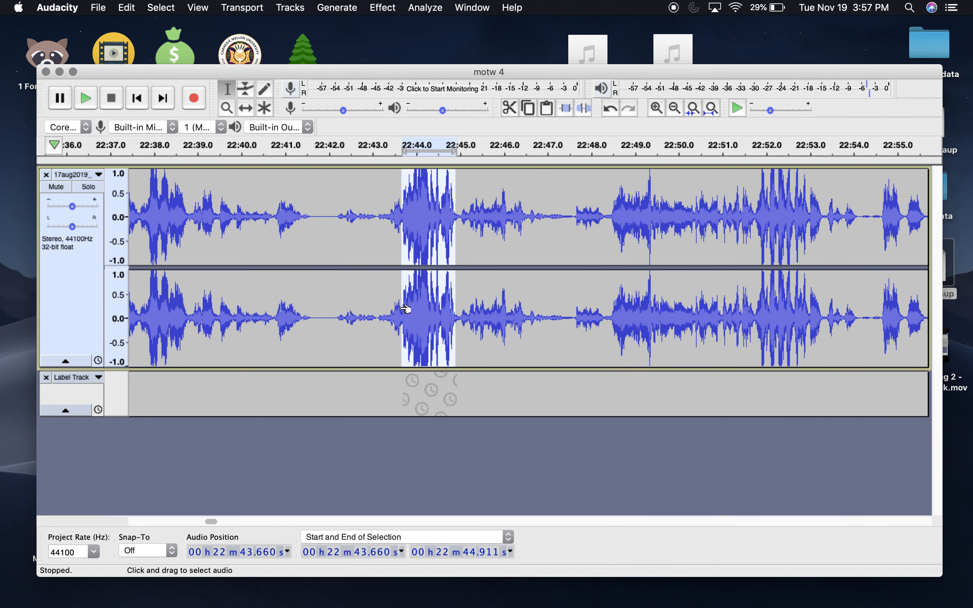
Apply Equalization to the selected burst with the whole curve lowered to about -3 dB.
left_click(387, 8)
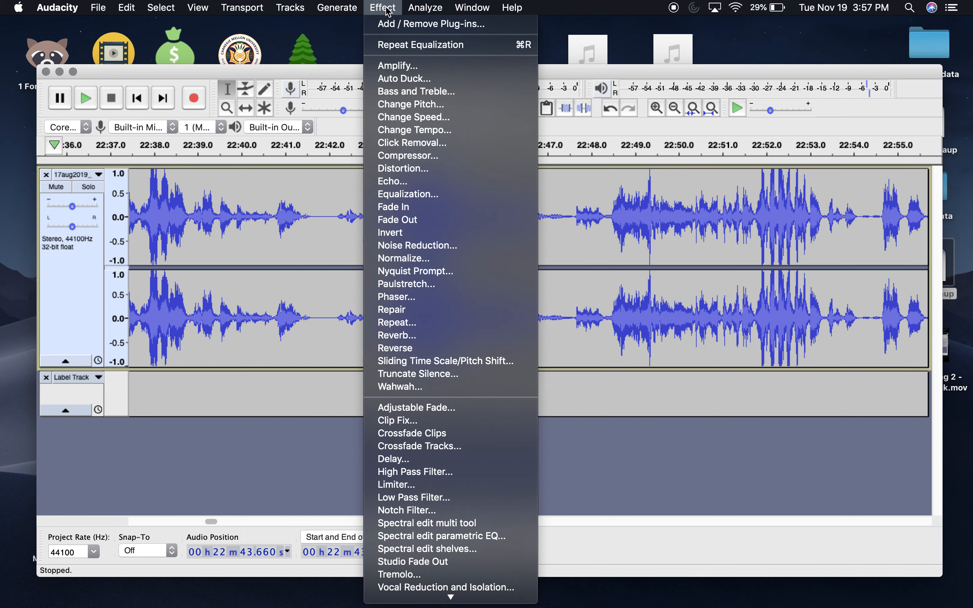
left_click(406, 197)
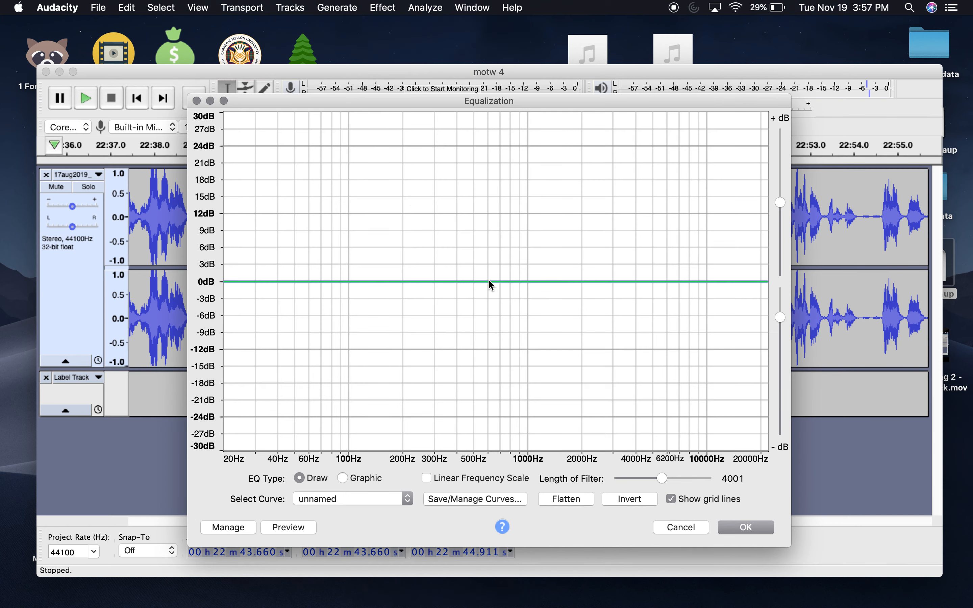
left_click_drag(494, 282, 495, 298)
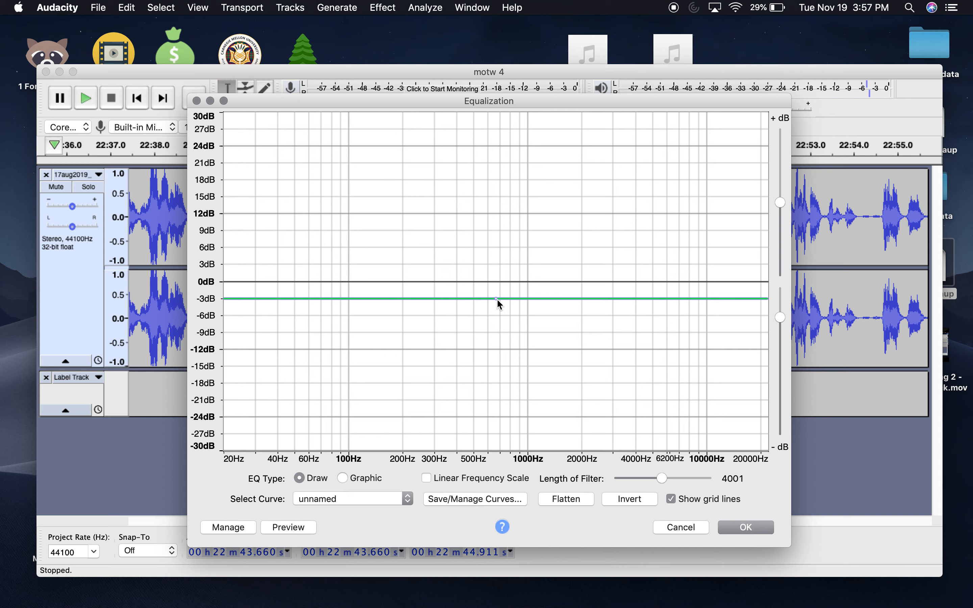
left_click_drag(495, 299, 502, 425)
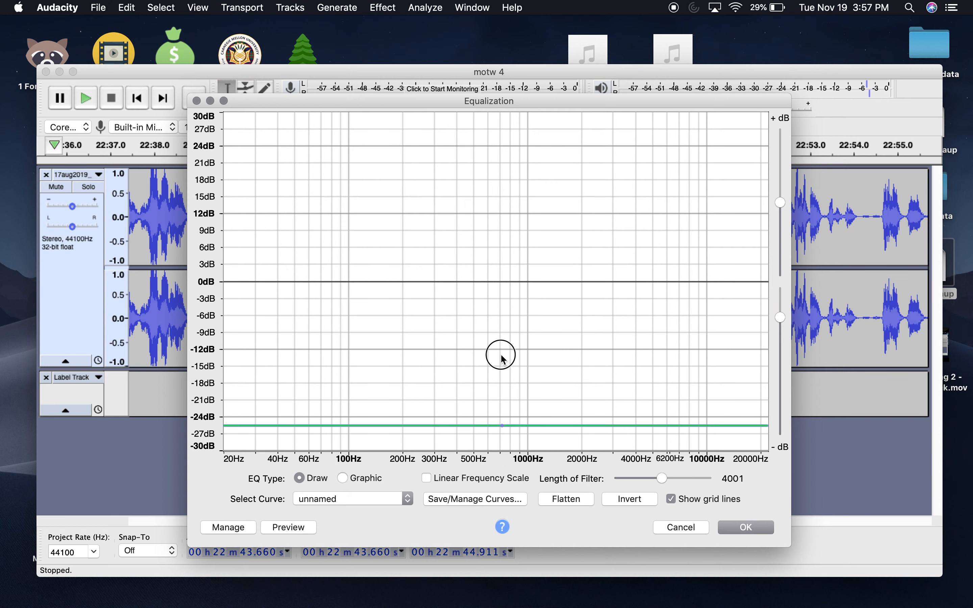
left_click_drag(502, 359, 500, 301)
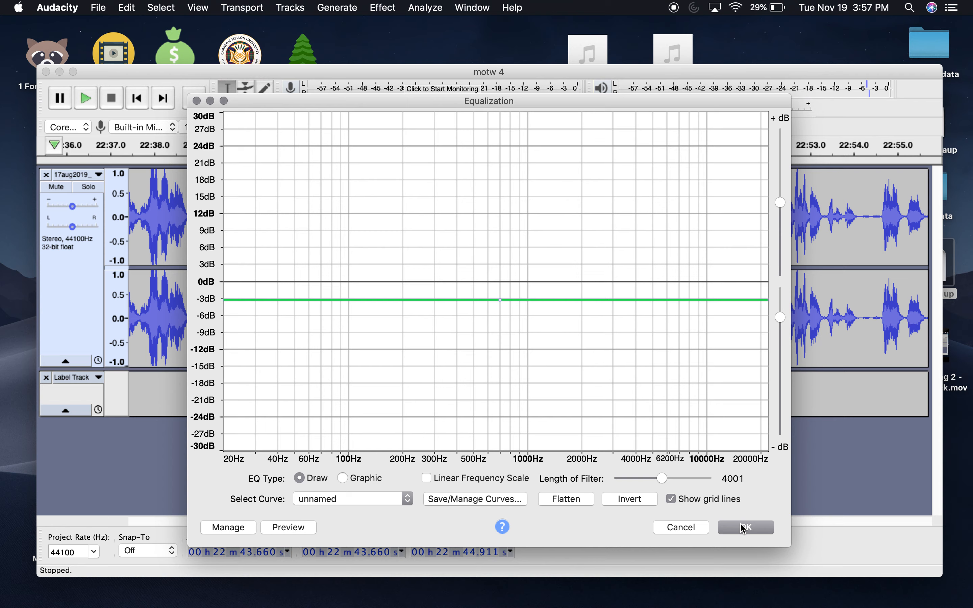
left_click(744, 527)
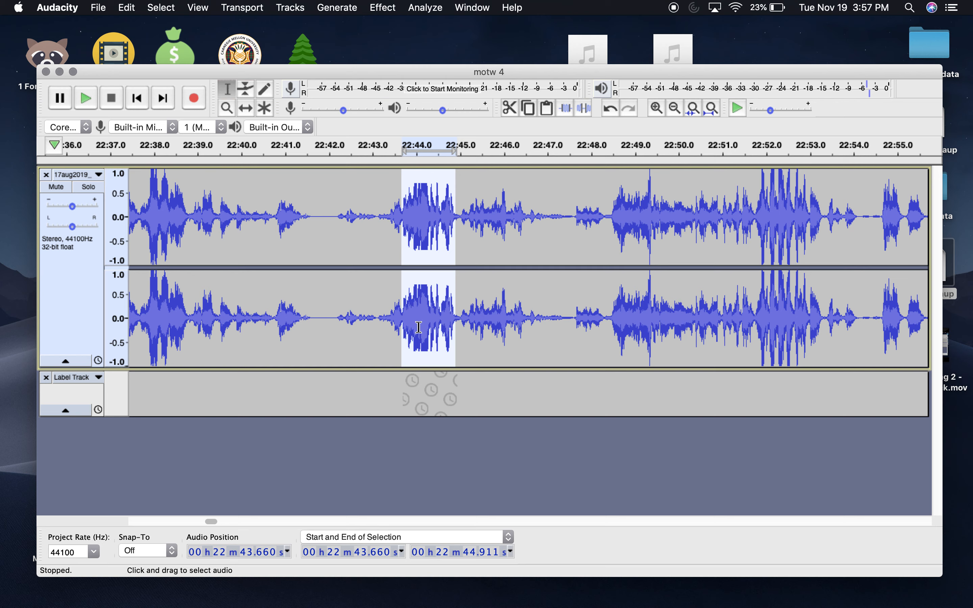
Play the audio twice from about 22:41.9 through the equalized burst to check its loudness.
left_click(323, 321)
key("space")
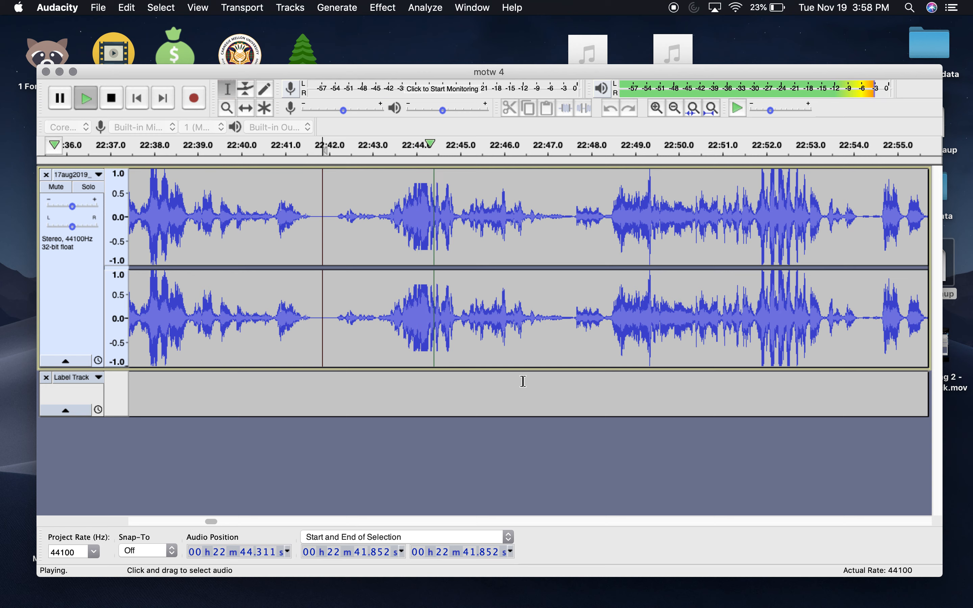
key("space")
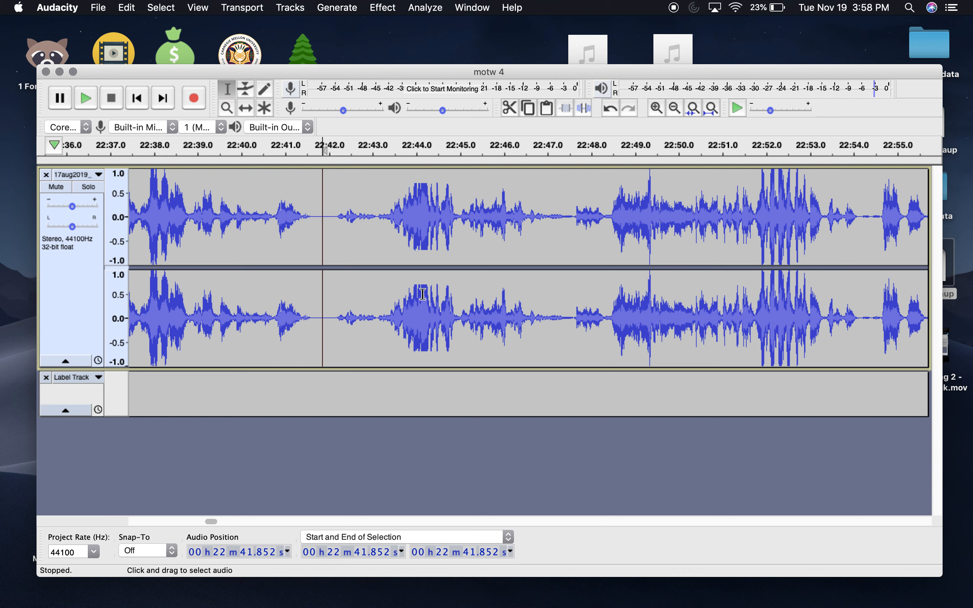
left_click(326, 321)
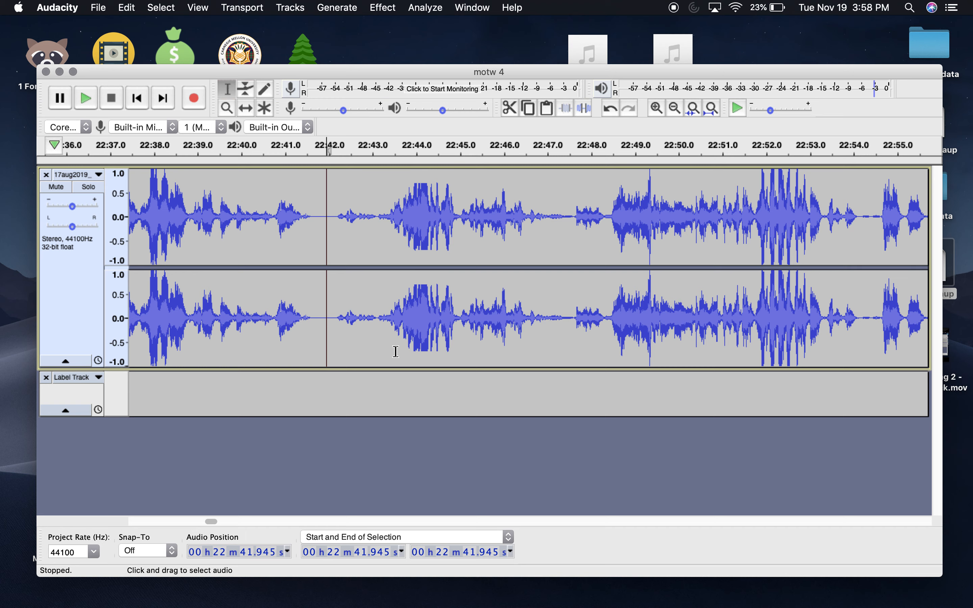
key("space")
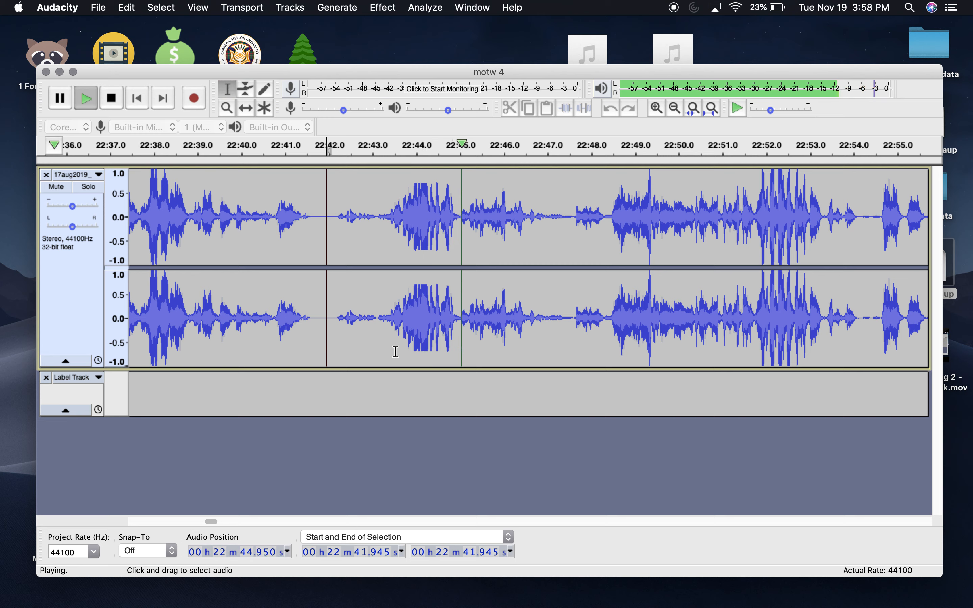
key("space")
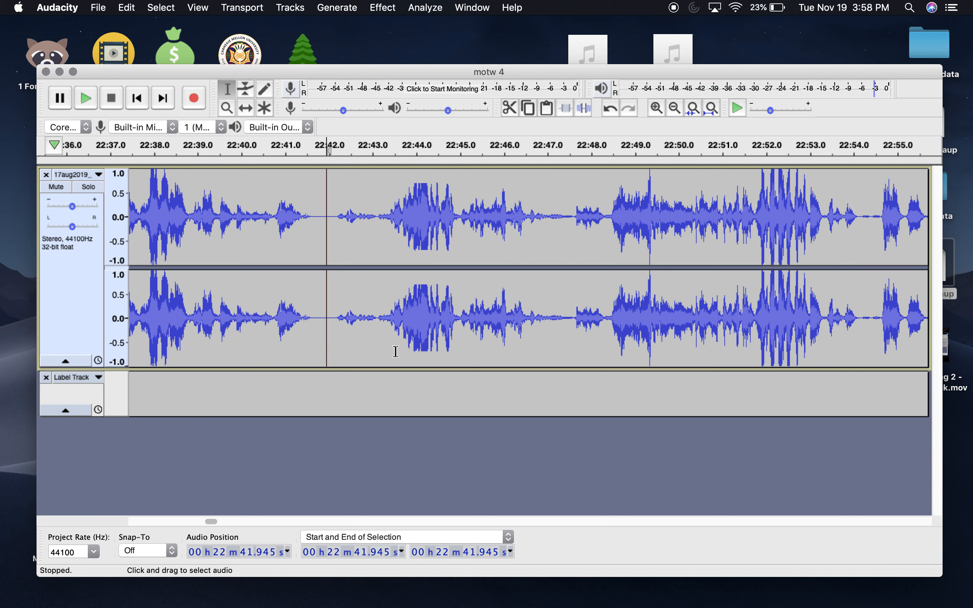
Select the burst from about 22:43.691 to 22:44.803 and repeat the last Equalization on it.
left_click_drag(404, 332, 450, 330)
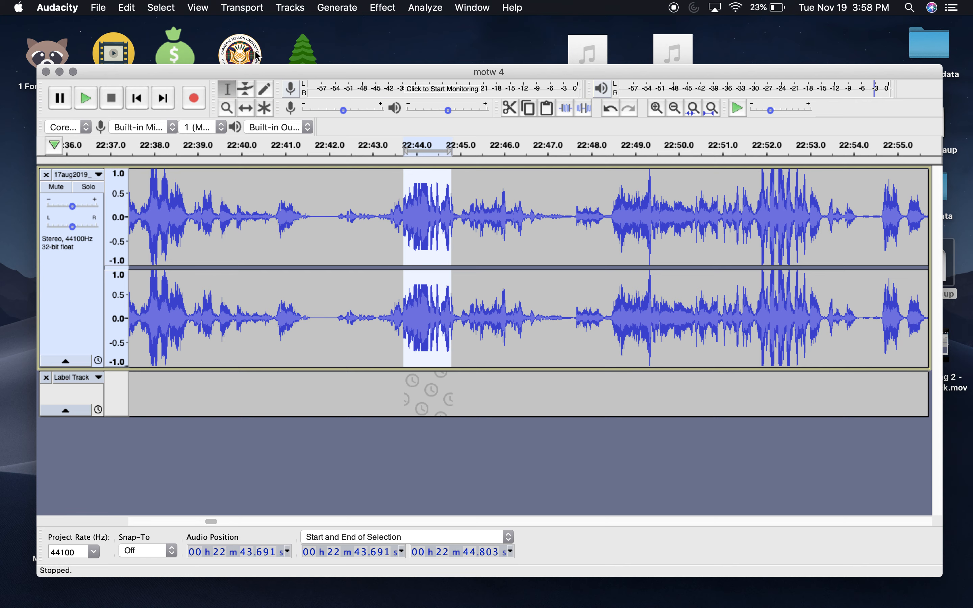
left_click(383, 8)
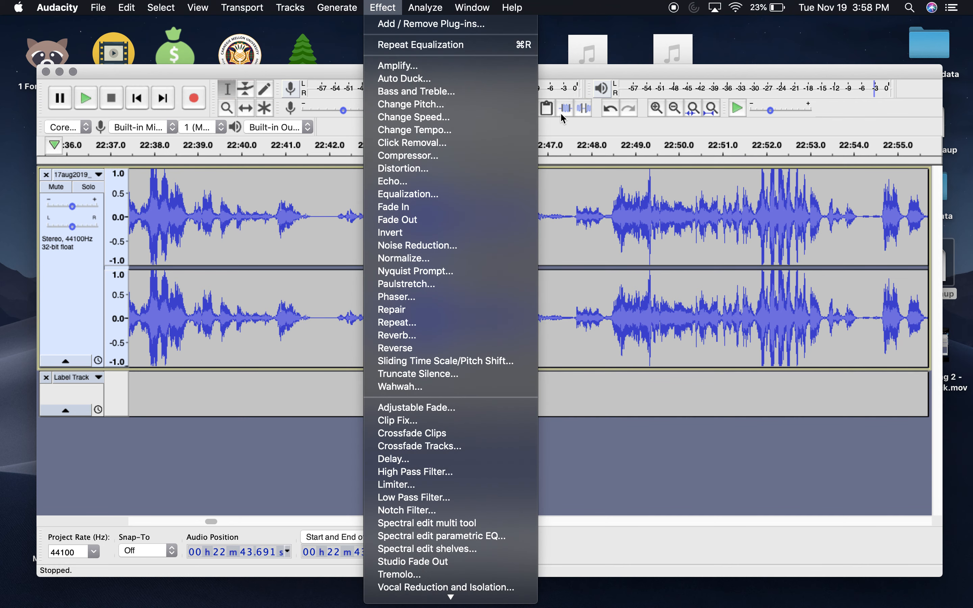
left_click(551, 67)
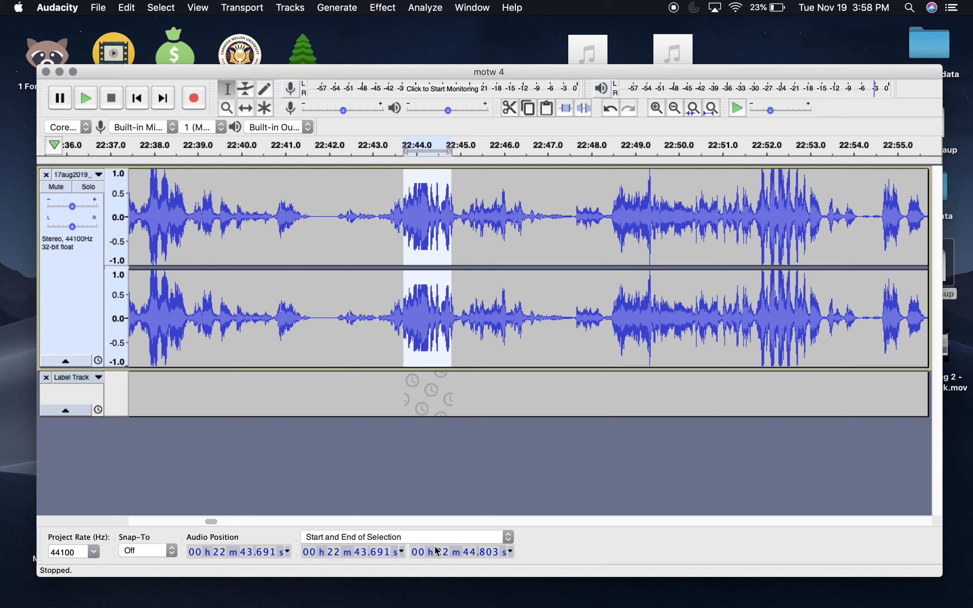
key("shift")
key("super+r")
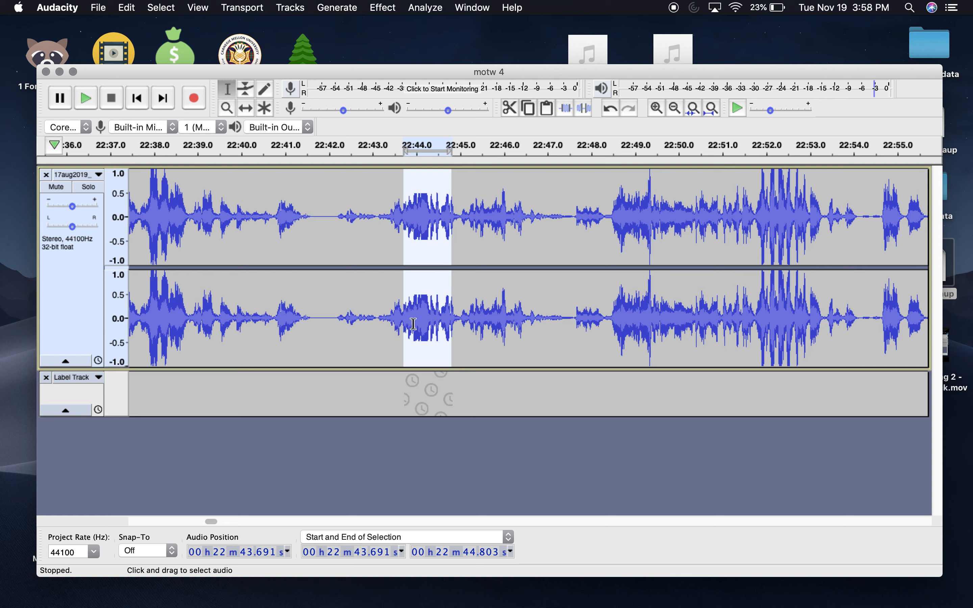
Play the audio from about 22:42.115 through the burst to check its loudness.
left_click(335, 322)
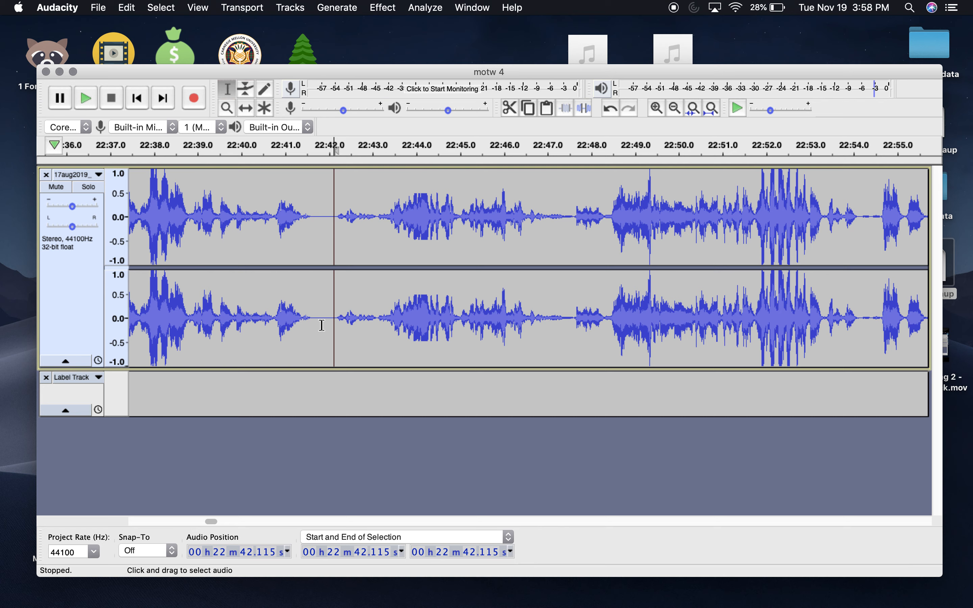
key("space")
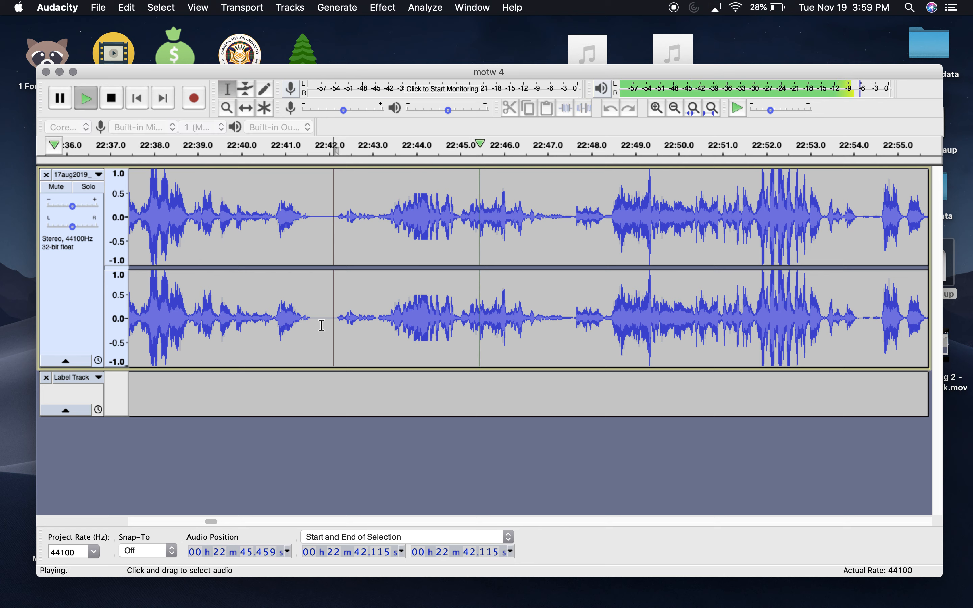
key("space")
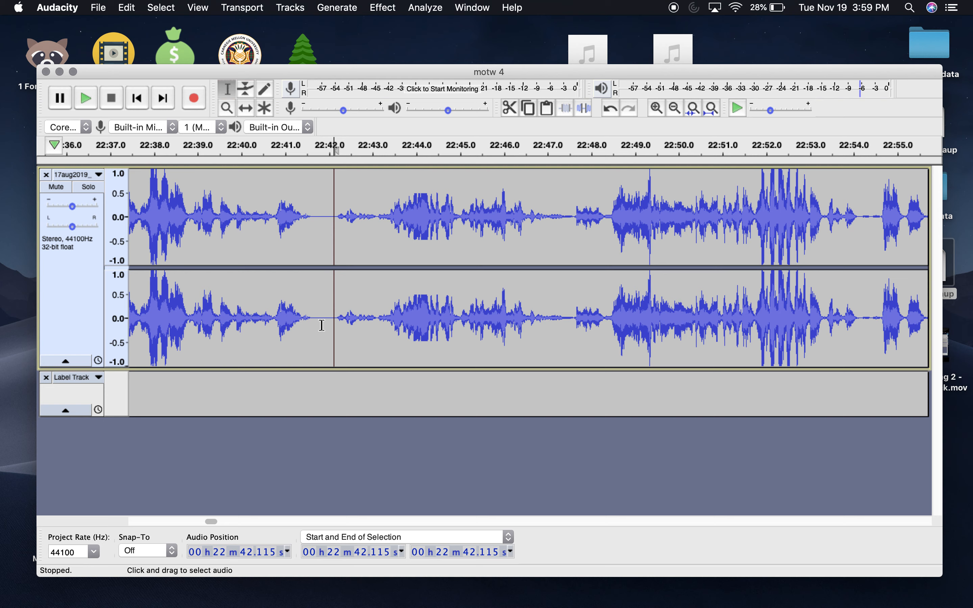
Lower the playback volume slightly, and select and audition the loud passage from about 24:32.901 to 24:36.067.
key("XF86AudioLowerVolume")
left_click(569, 318)
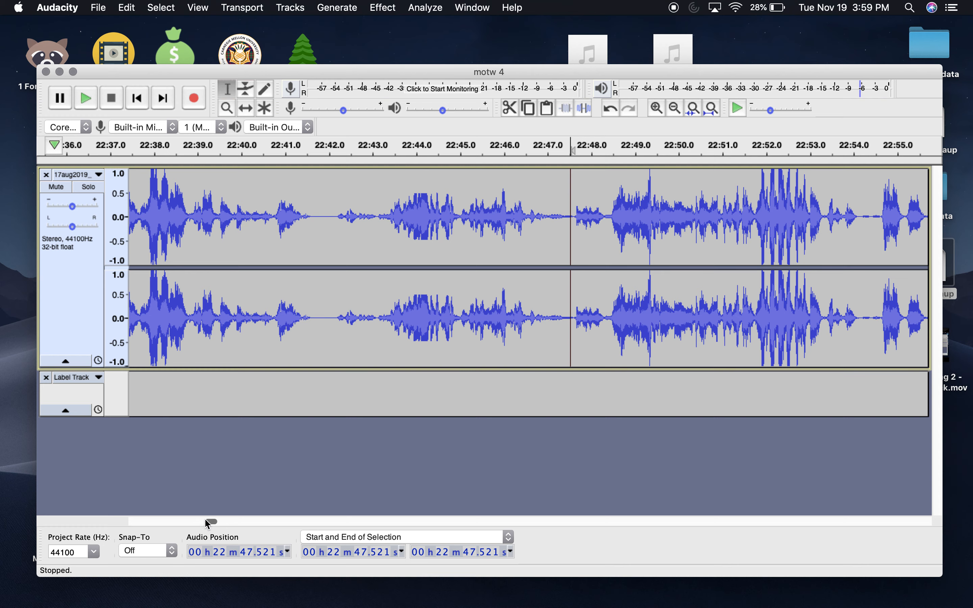
left_click_drag(211, 523, 218, 523)
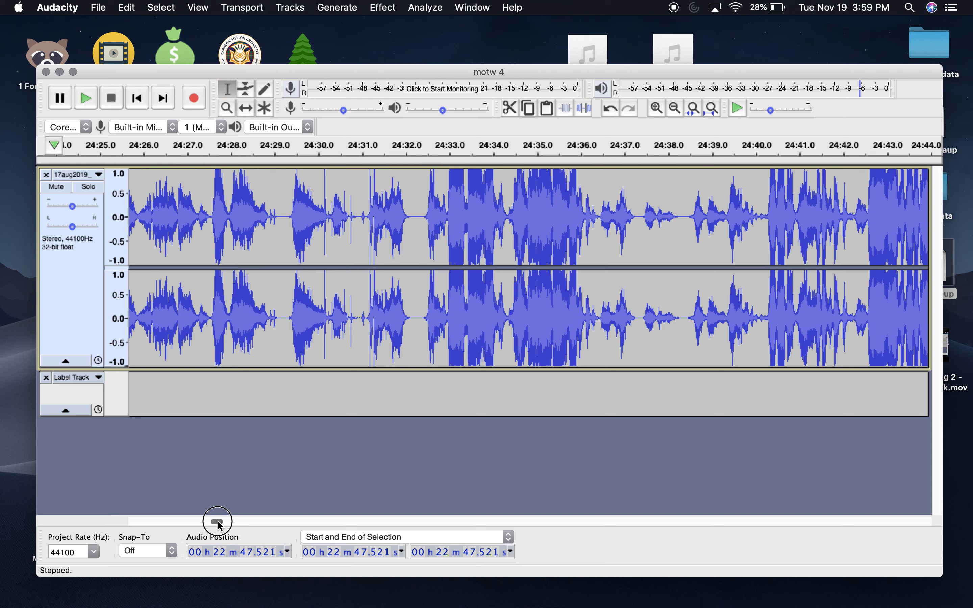
left_click_drag(445, 327, 578, 330)
key("space")
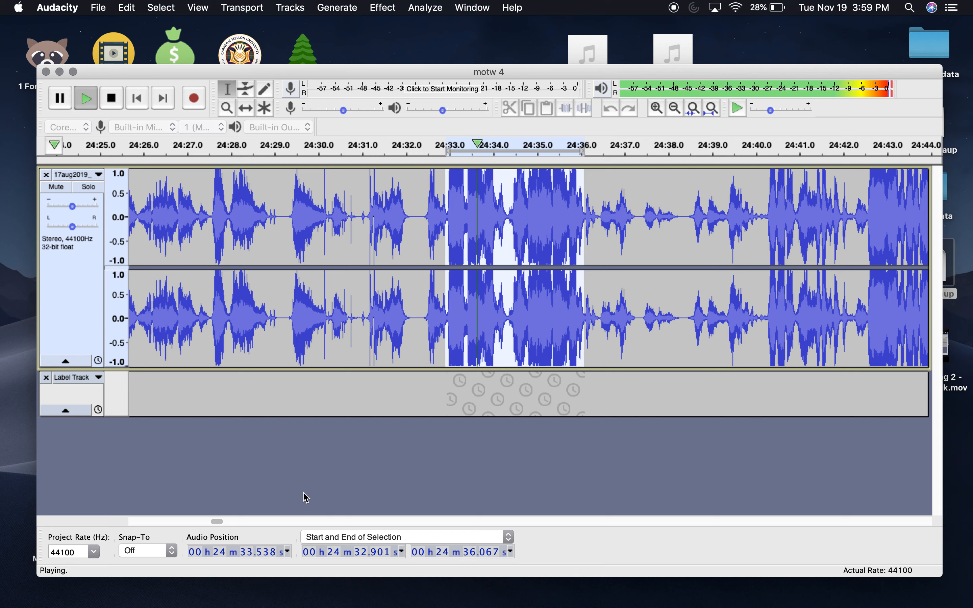
key("space")
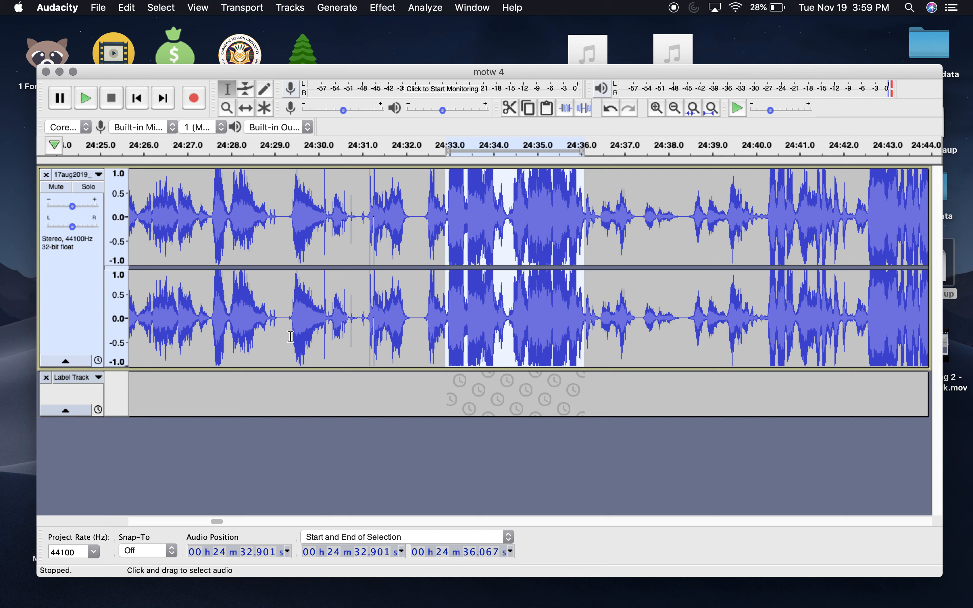